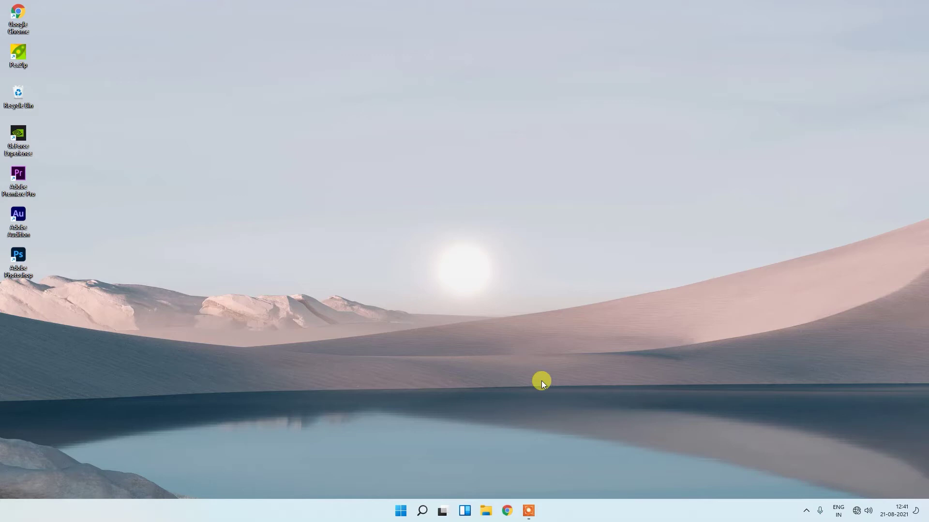
# Search the Start menu's app list for 'windows', then dismiss the results back to the desktop
pyautogui.click(402, 511)
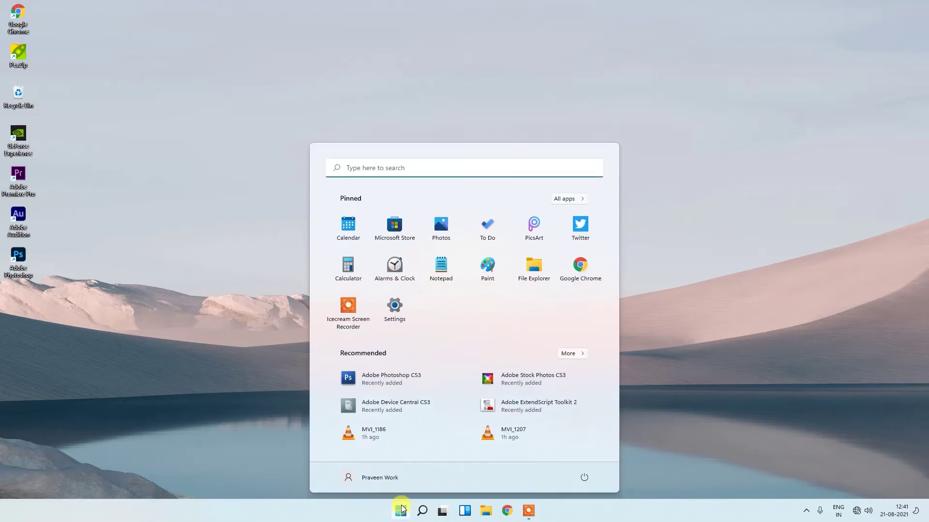
pyautogui.click(567, 199)
pyautogui.click(428, 167)
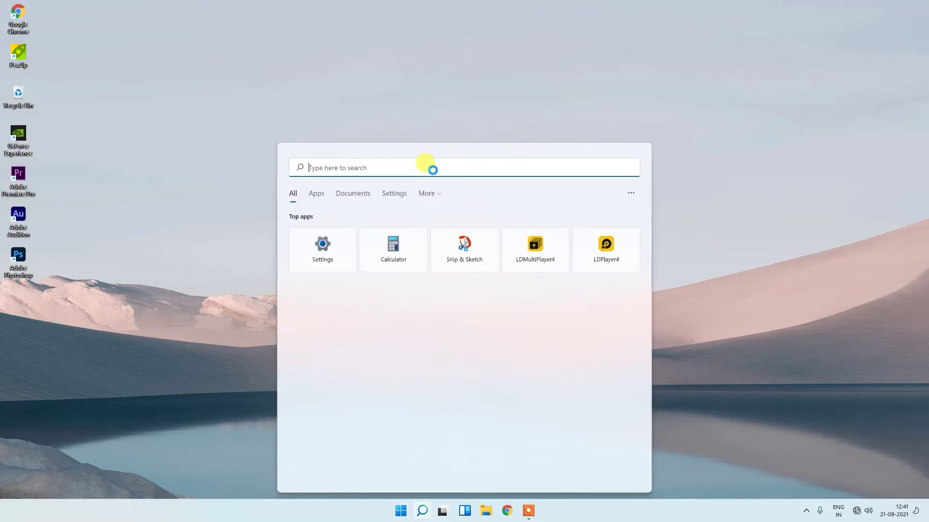
pyautogui.write('w')
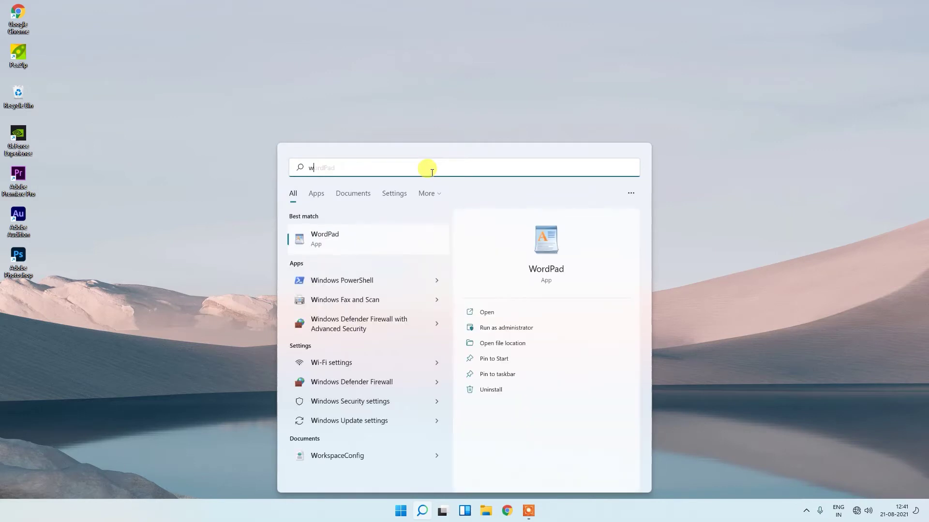
pyautogui.write('indo')
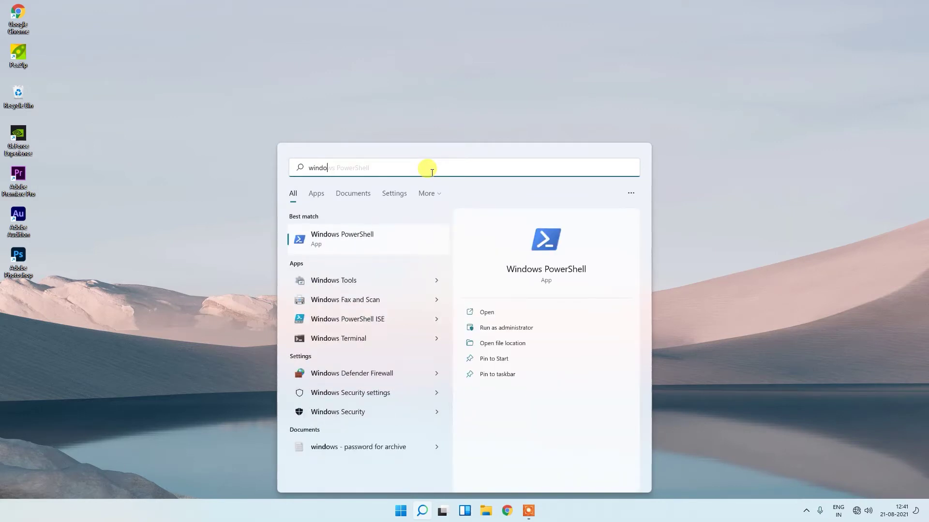
pyautogui.write('ws')
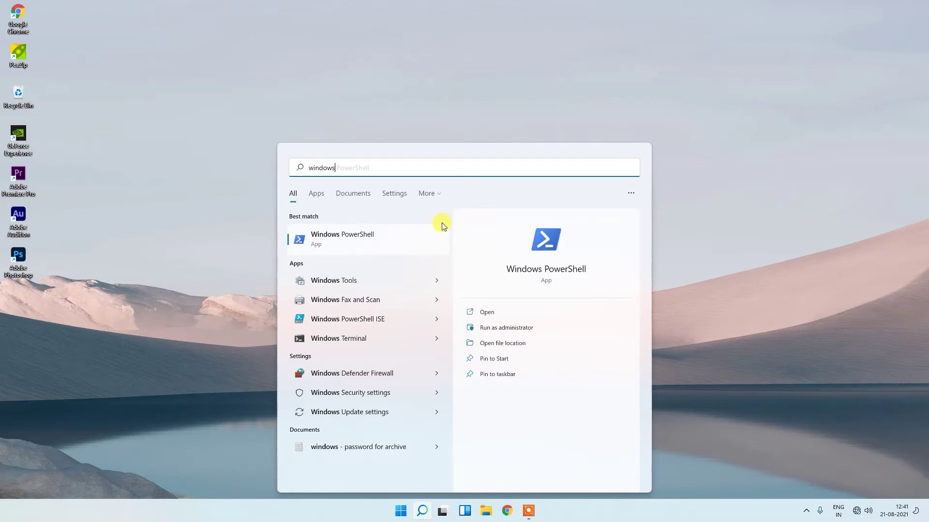
pyautogui.click(482, 110)
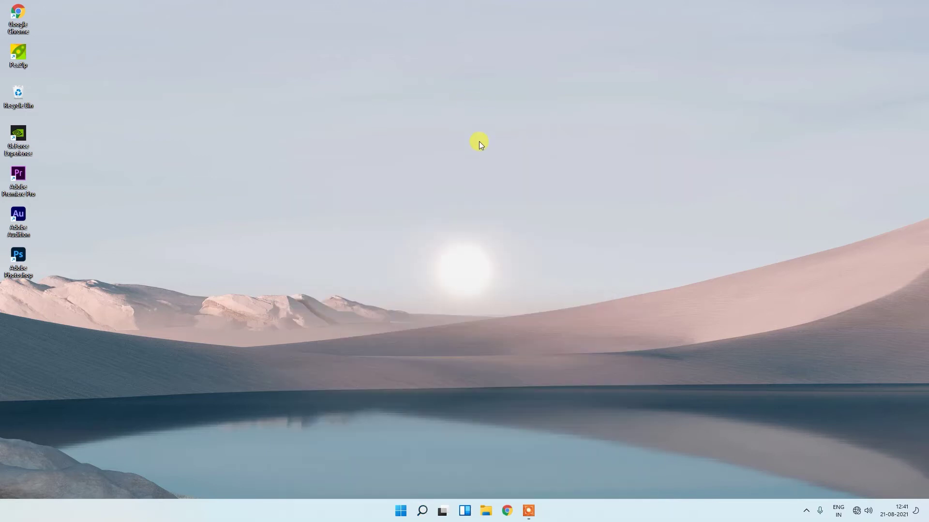
# From Settings > Apps > Optional features, launch the More Windows features dialog
pyautogui.click(396, 517)
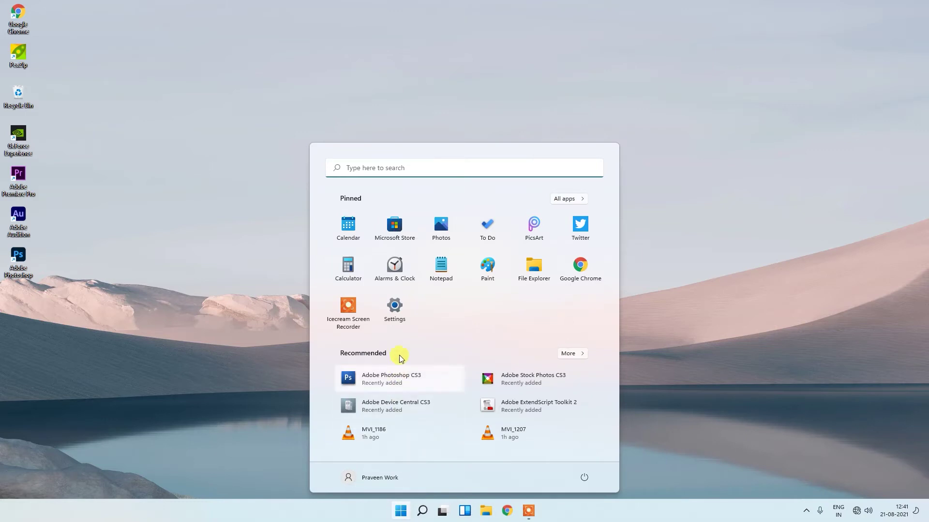
pyautogui.click(396, 306)
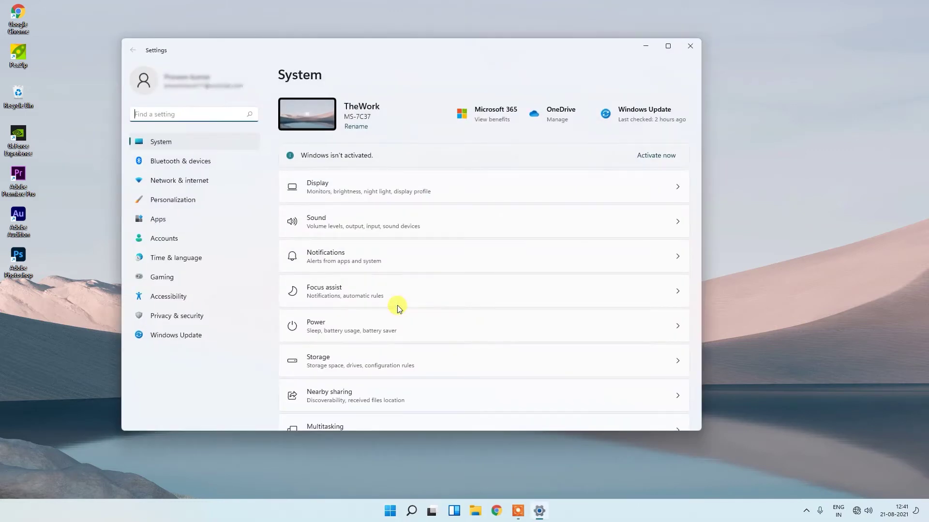
pyautogui.click(164, 222)
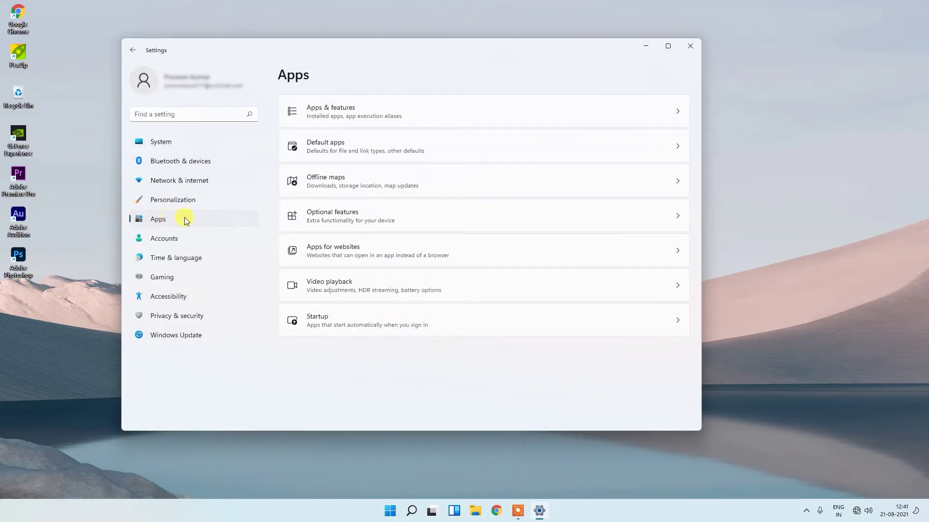
pyautogui.click(318, 216)
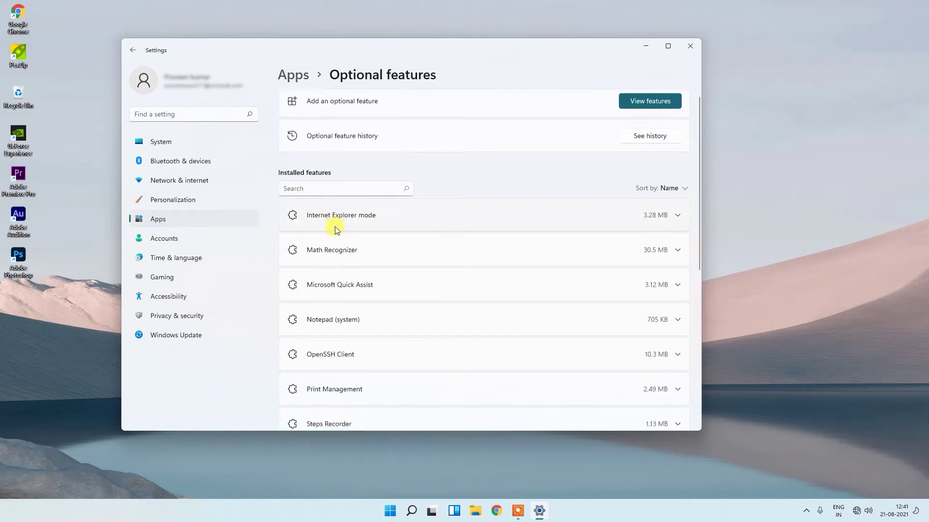
pyautogui.scroll(-5, 335, 230)
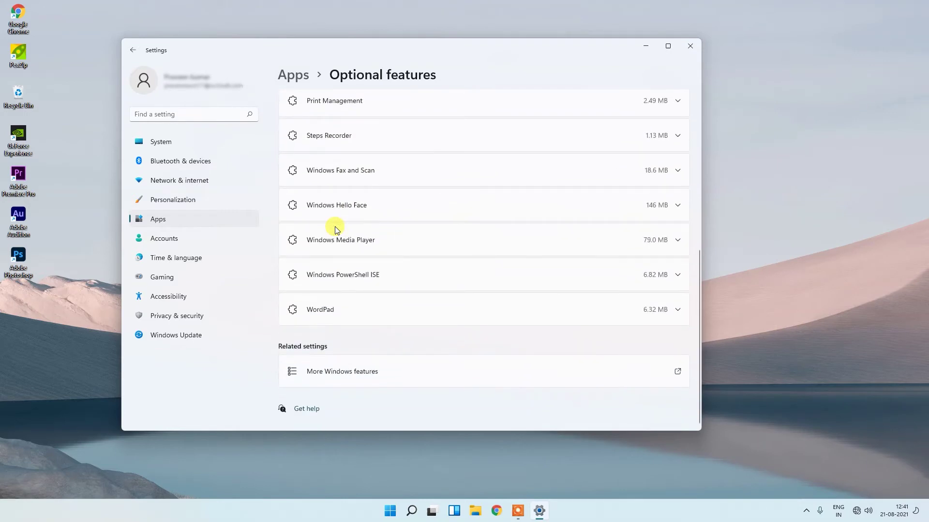
pyautogui.click(385, 370)
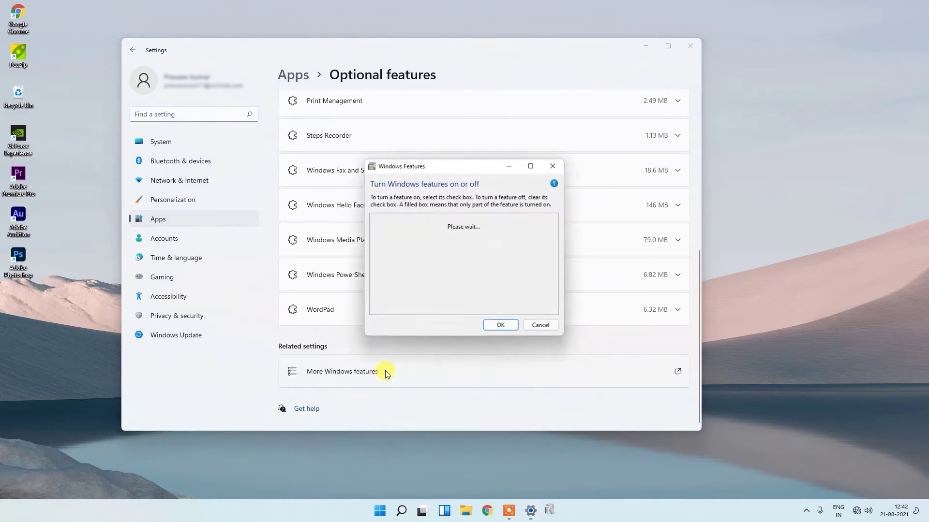
# Minimise Settings, then enlarge the Windows Features dialog and move it up-left
pyautogui.click(652, 49)
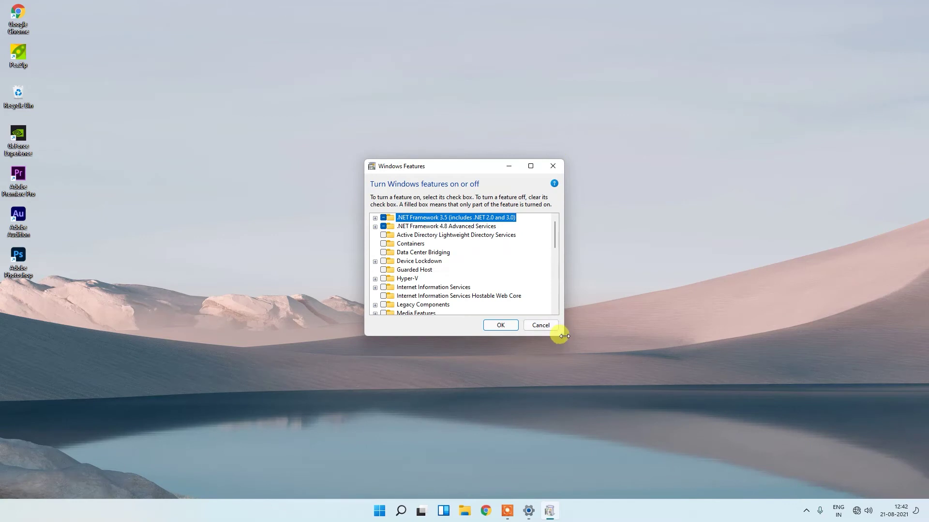
pyautogui.moveTo(562, 336); pyautogui.dragTo(753, 455)
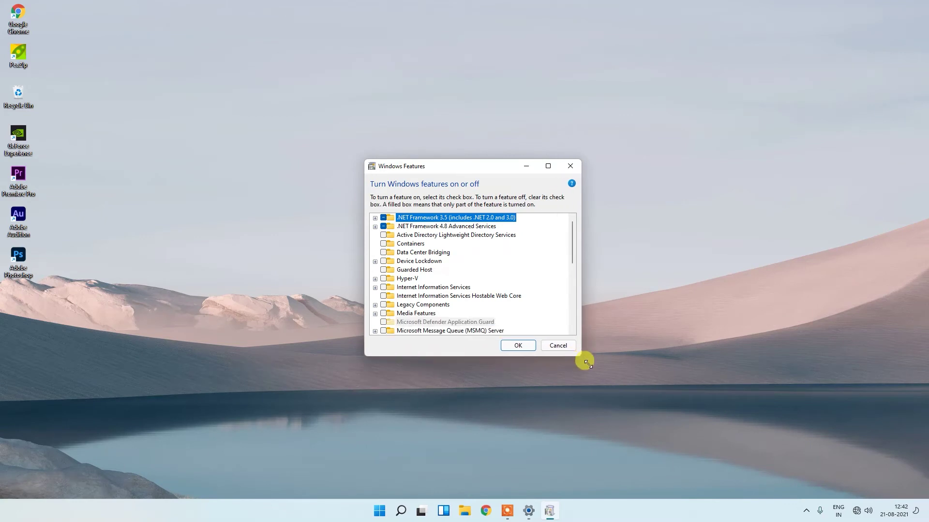
pyautogui.moveTo(579, 172); pyautogui.dragTo(424, 90)
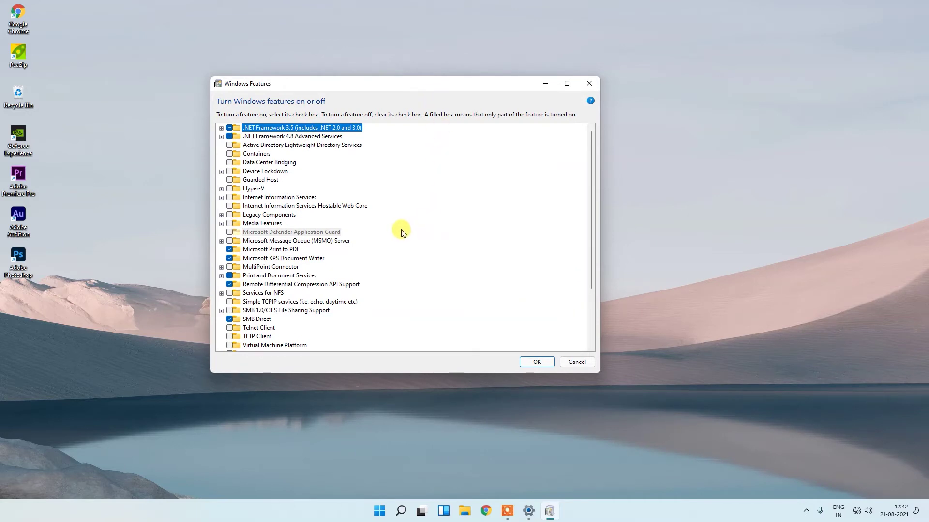
pyautogui.scroll(-3, 403, 232)
pyautogui.scroll(1, 427, 266)
pyautogui.scroll(2, 428, 266)
pyautogui.scroll(-1, 283, 161)
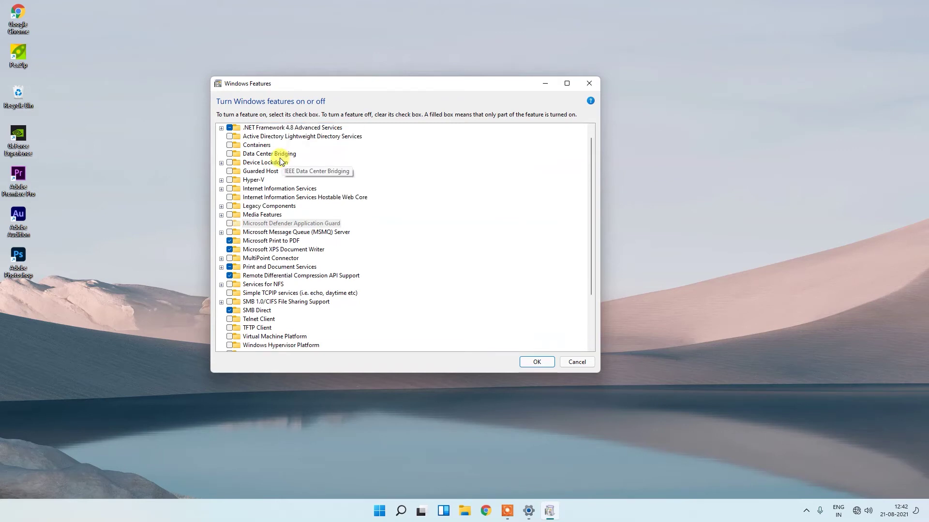
pyautogui.scroll(-2, 290, 190)
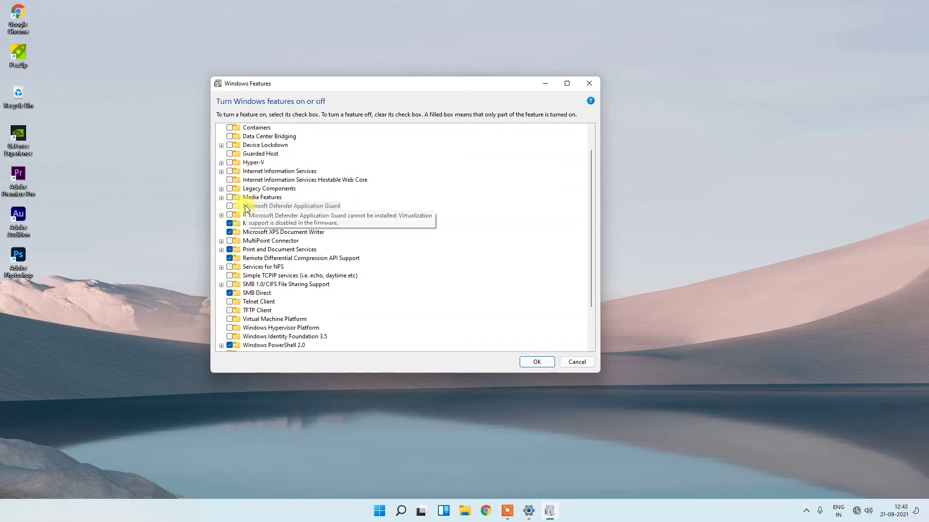
# Tick Windows Media Player under Media Features and apply the change with OK
pyautogui.click(221, 197)
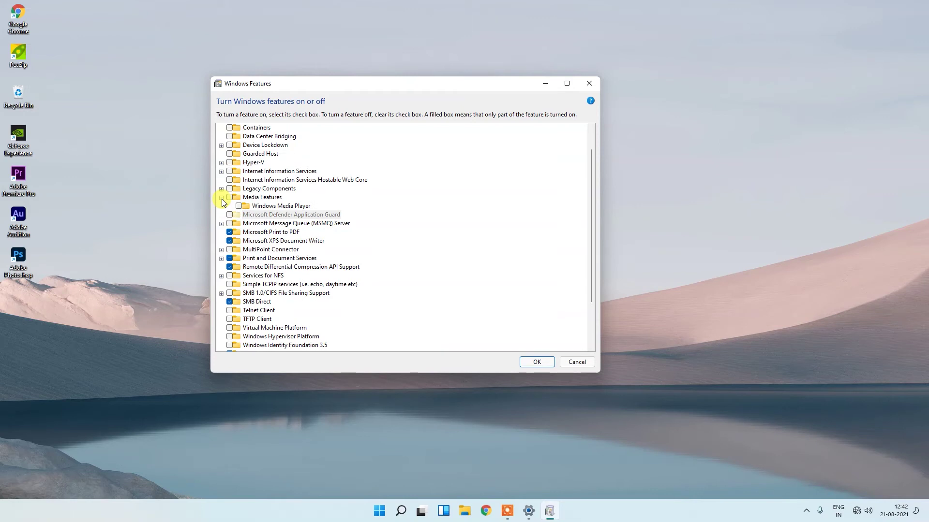
pyautogui.moveTo(281, 206)
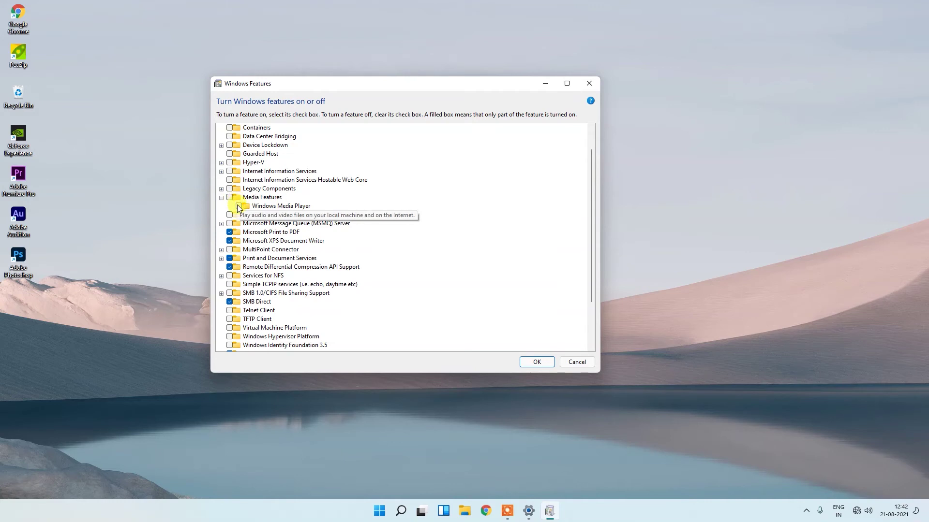
pyautogui.click(238, 206)
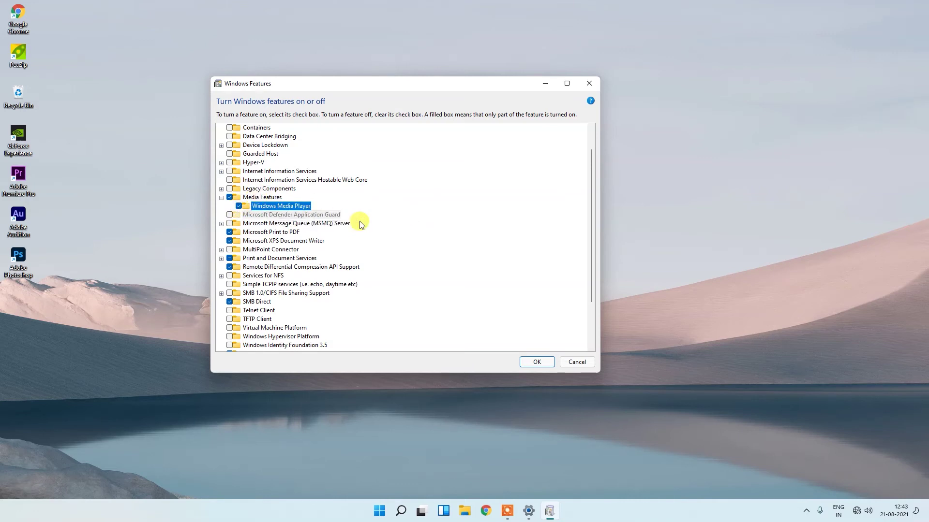
pyautogui.click(536, 362)
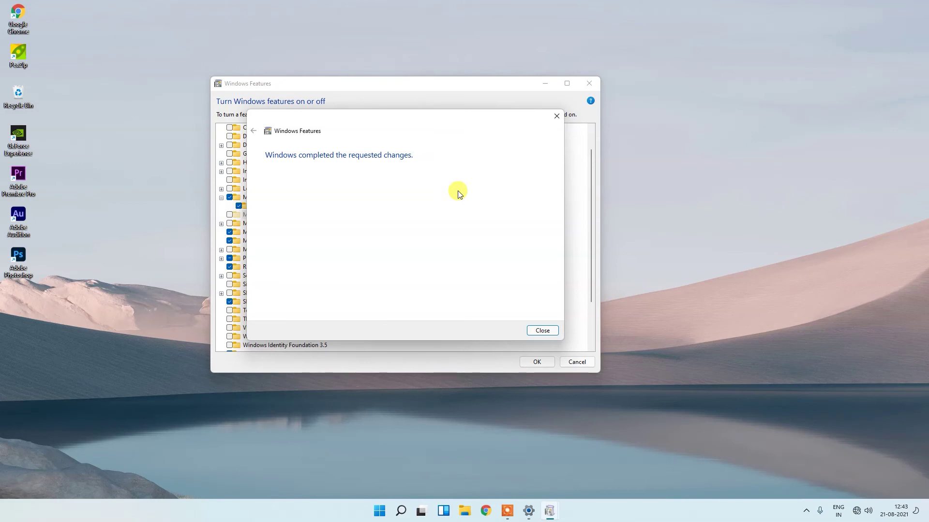
# Close the changes-completed message and refresh the desktop from its context menu
pyautogui.click(543, 332)
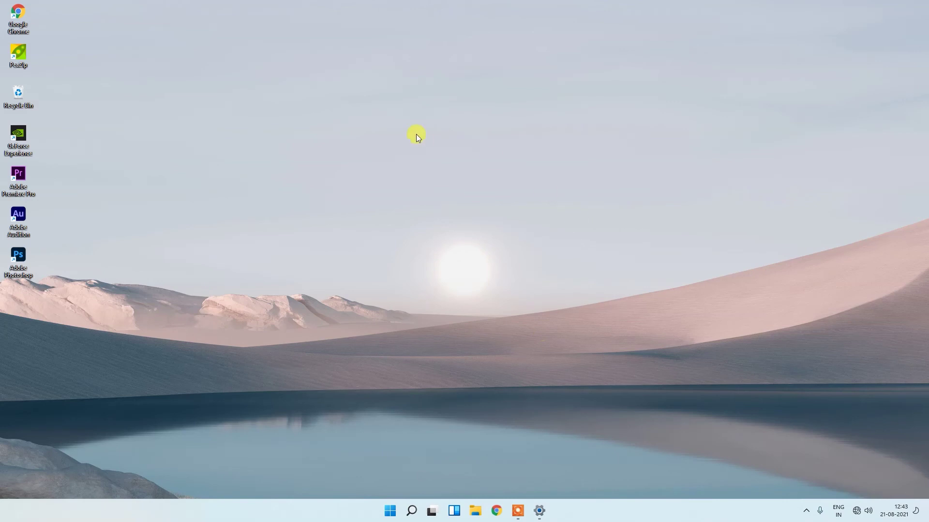
pyautogui.rightClick(416, 136)
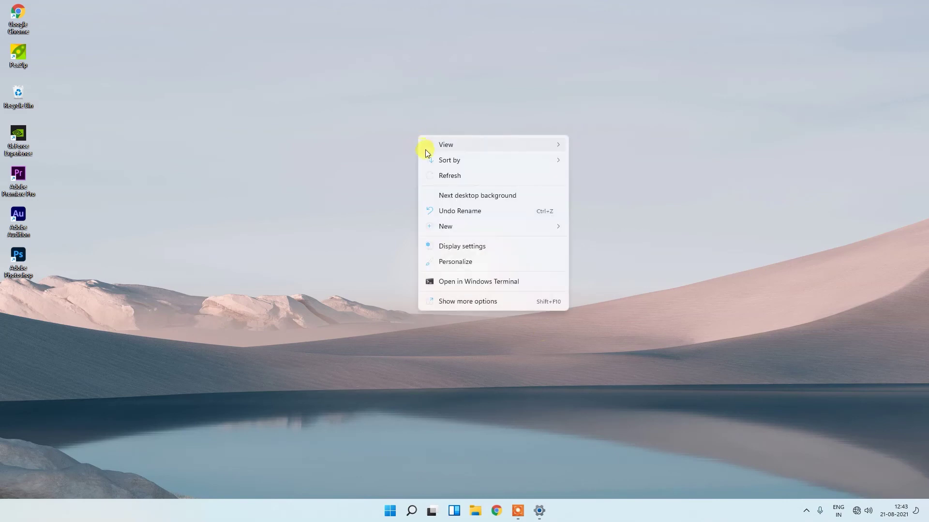
pyautogui.click(448, 177)
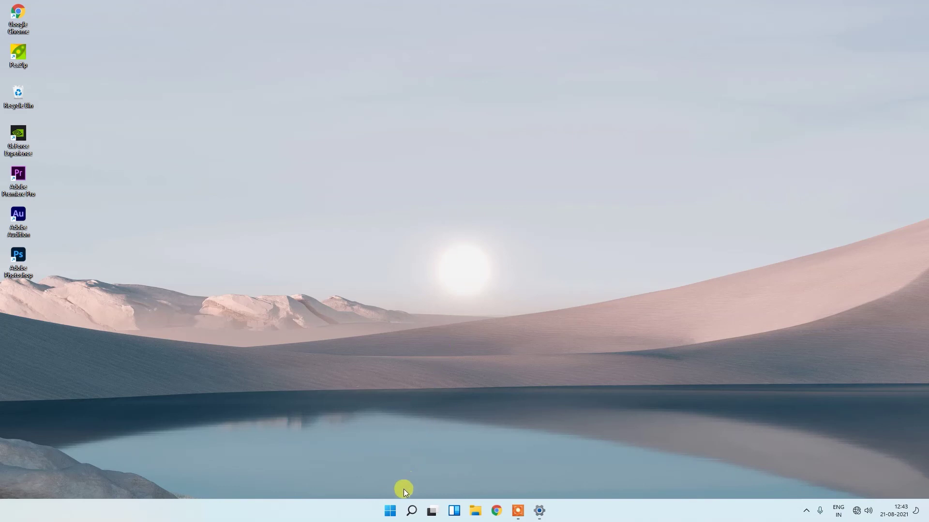
pyautogui.click(390, 510)
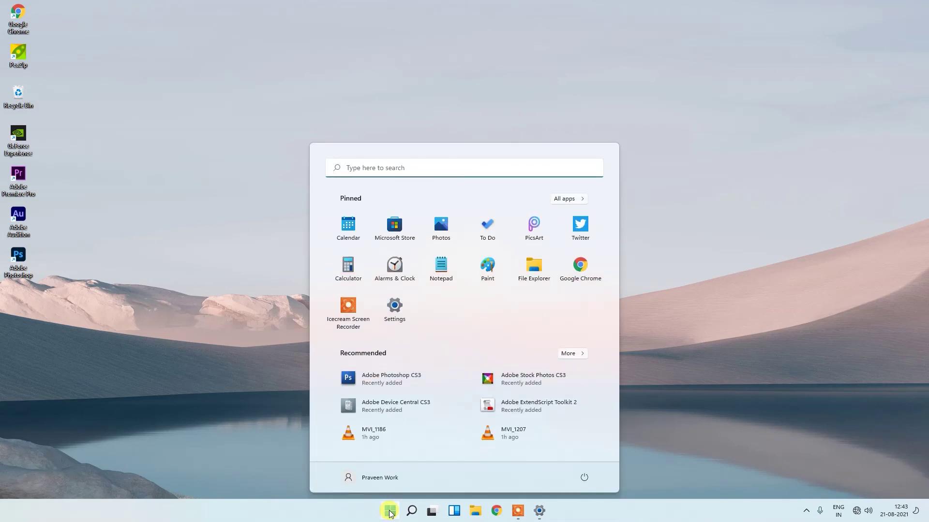
pyautogui.click(562, 198)
pyautogui.click(392, 169)
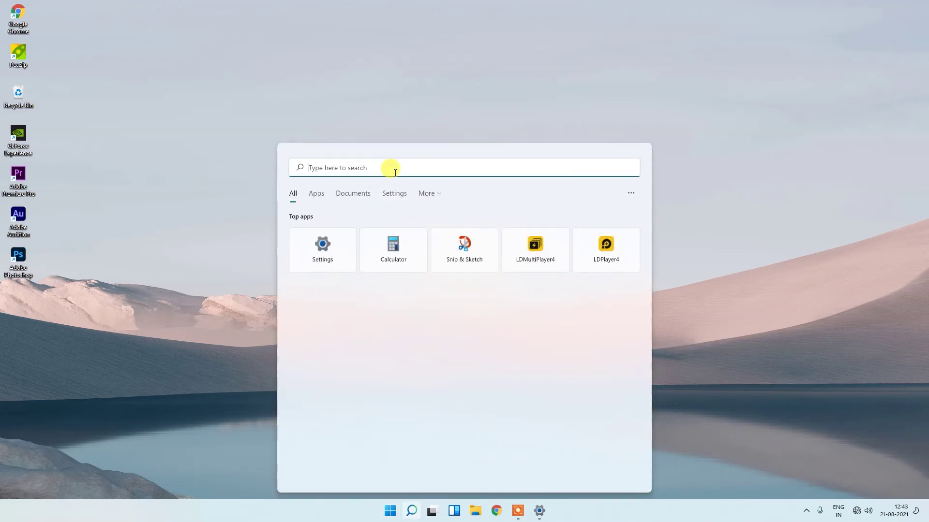
pyautogui.write('wi')
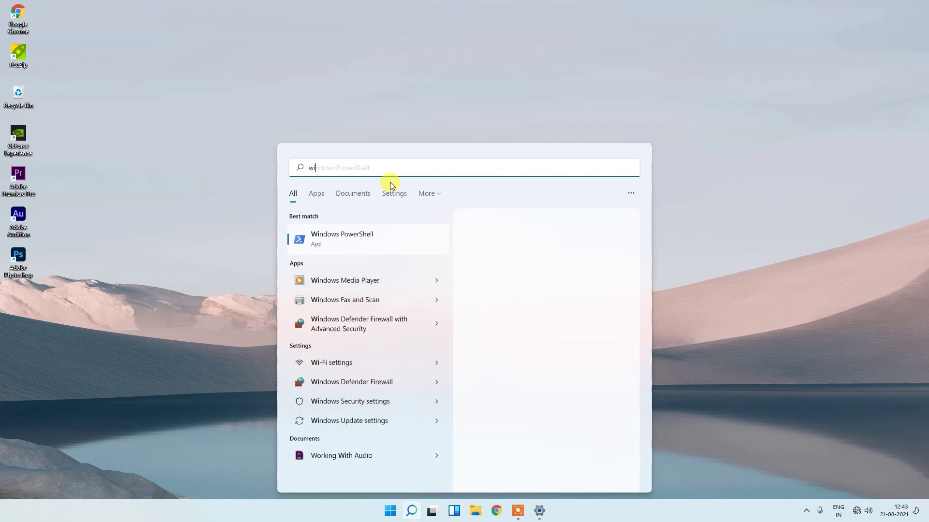
pyautogui.write('n')
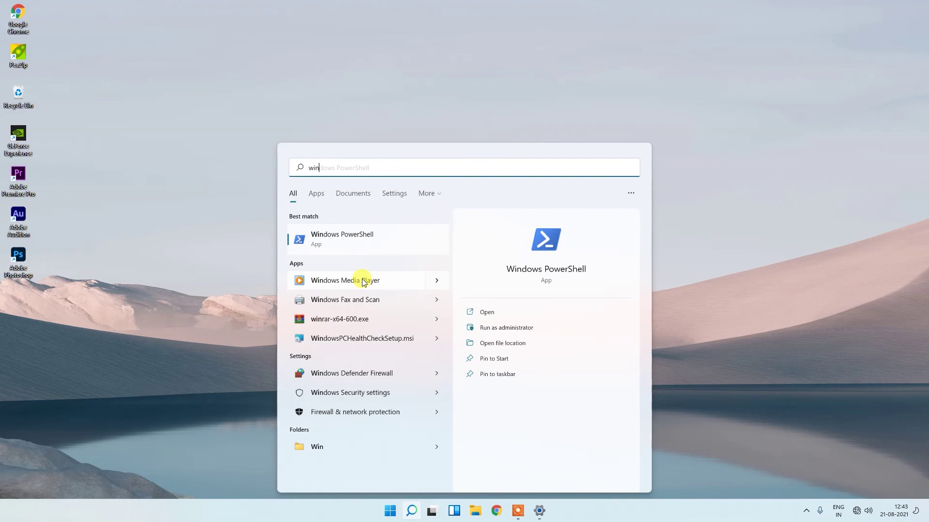
pyautogui.click(467, 107)
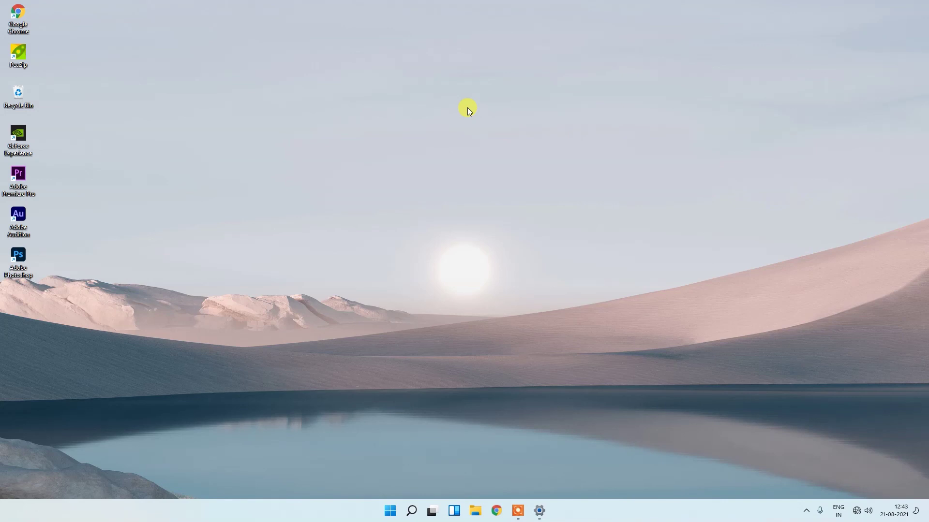